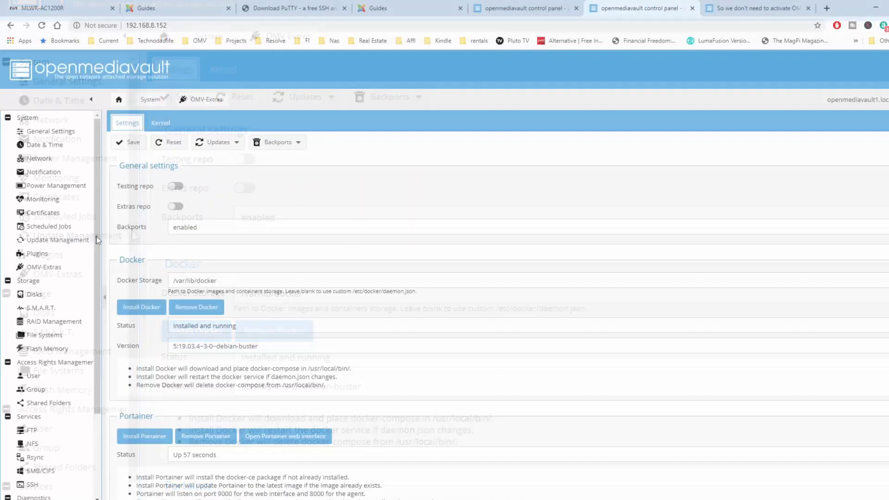
Open the plugin list and look through the available plugins from the Backup section down past flashmemory, omvextrasorg and resetperms.
left_click(68, 256)
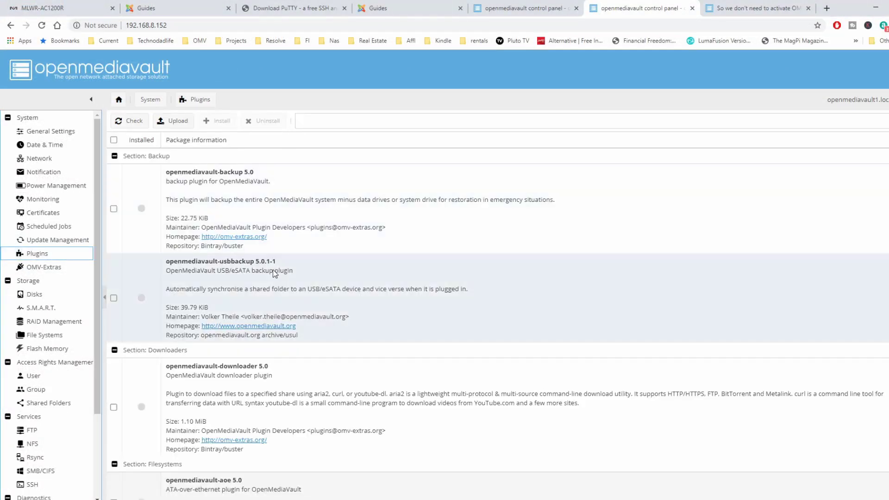
scroll(275, 273, "down", 5)
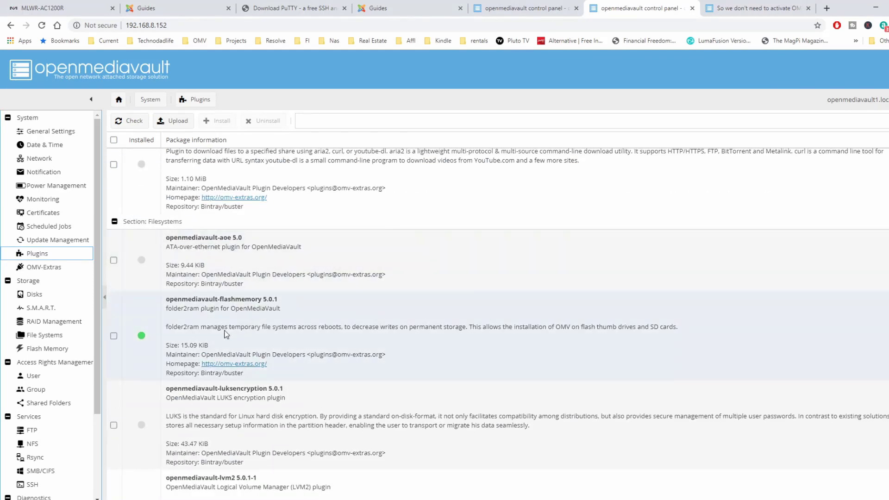
scroll(262, 329, "down", 8)
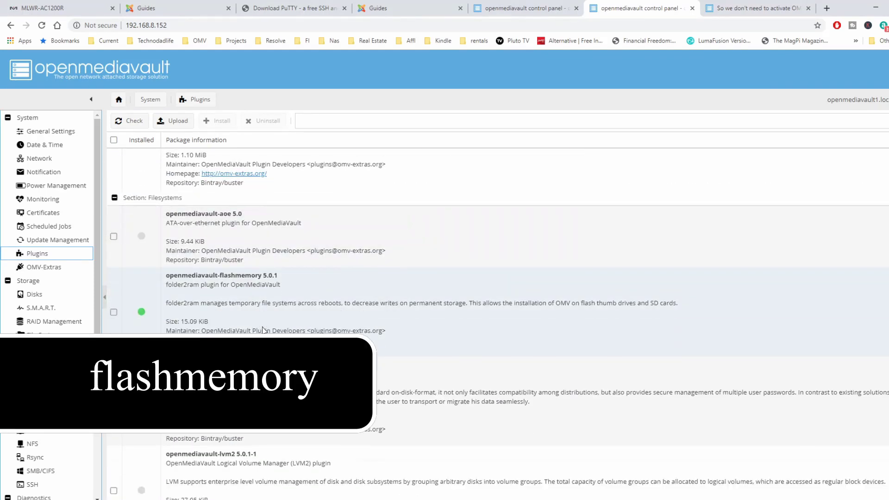
scroll(261, 319, "down", 15)
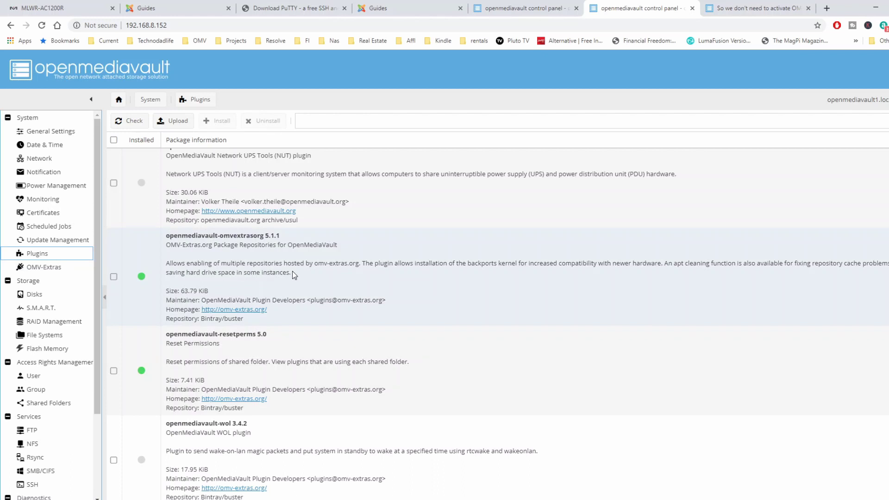
Disable Backports in the OMV-Extras settings.
left_click(72, 269)
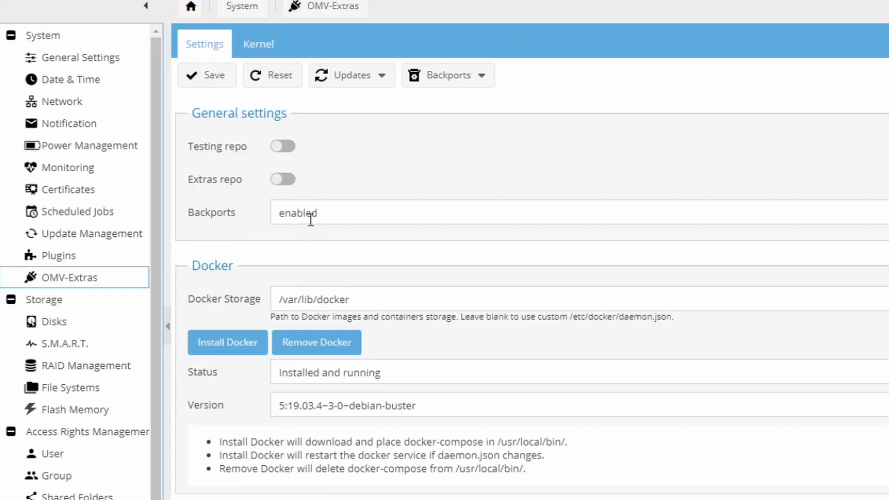
left_click(479, 78)
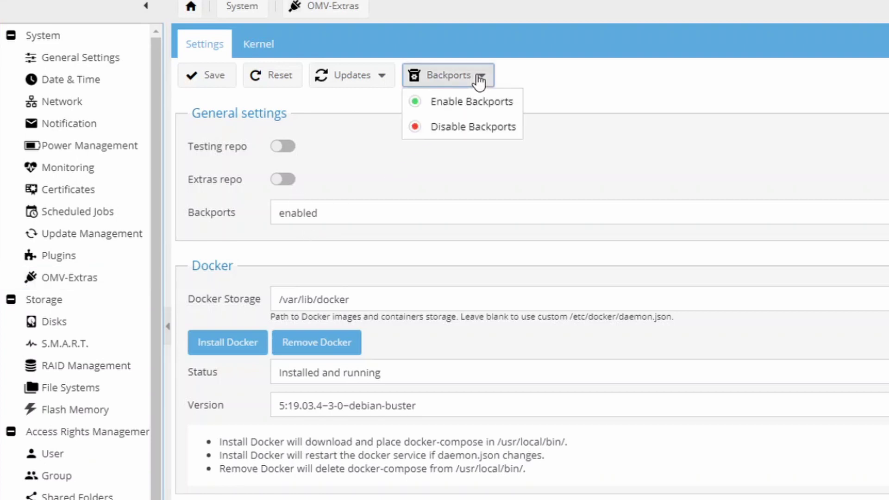
left_click(482, 132)
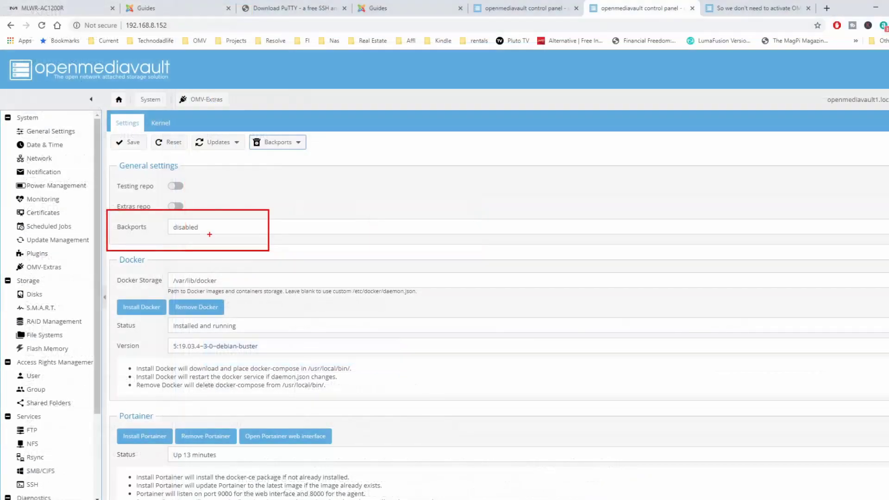
Examine the Docker, Portainer, Cockpit and GParted Live sections of OMV-Extras.
scroll(369, 270, "down", 2)
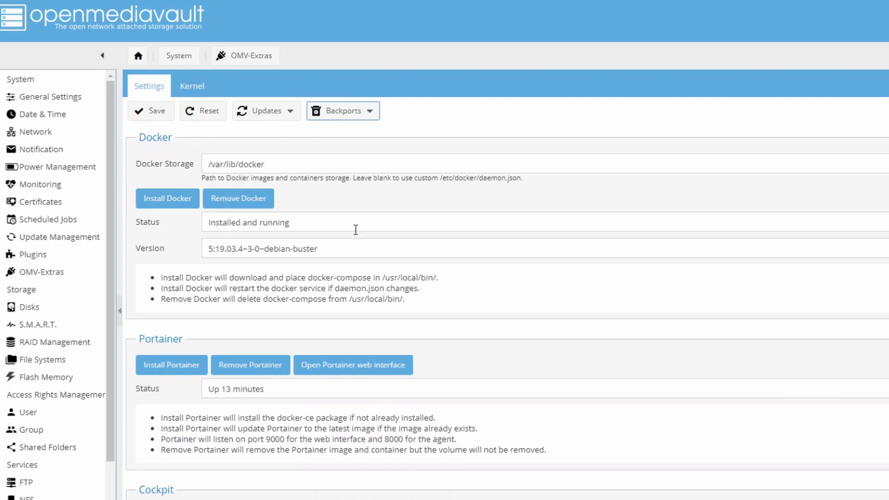
left_click_drag(268, 163, 206, 163)
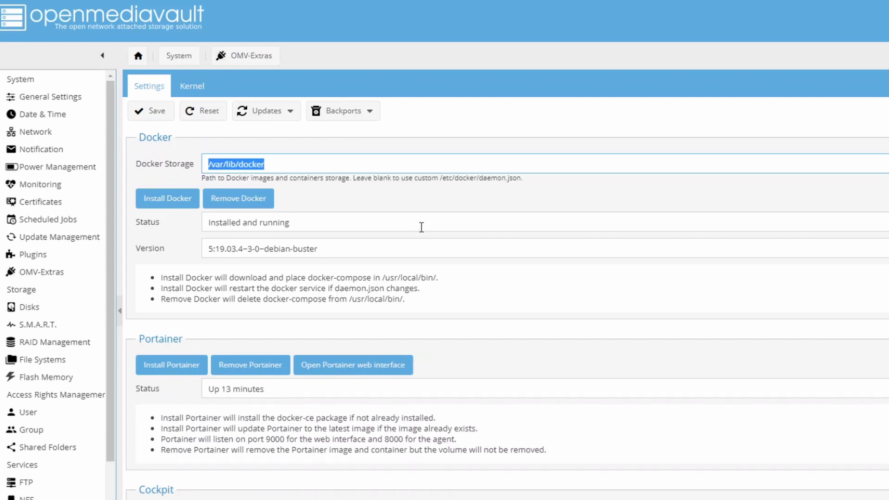
scroll(464, 325, "down", 1)
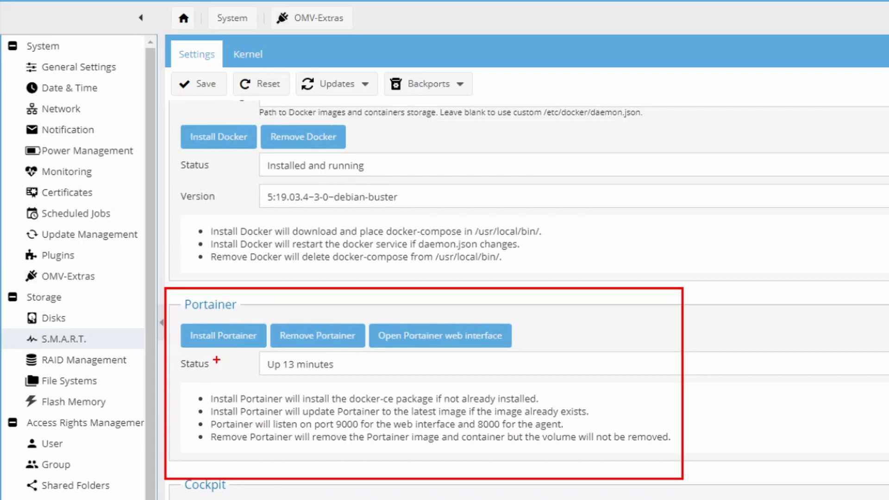
left_click_drag(211, 355, 243, 359)
left_click_drag(303, 355, 339, 357)
left_click_drag(427, 355, 531, 365)
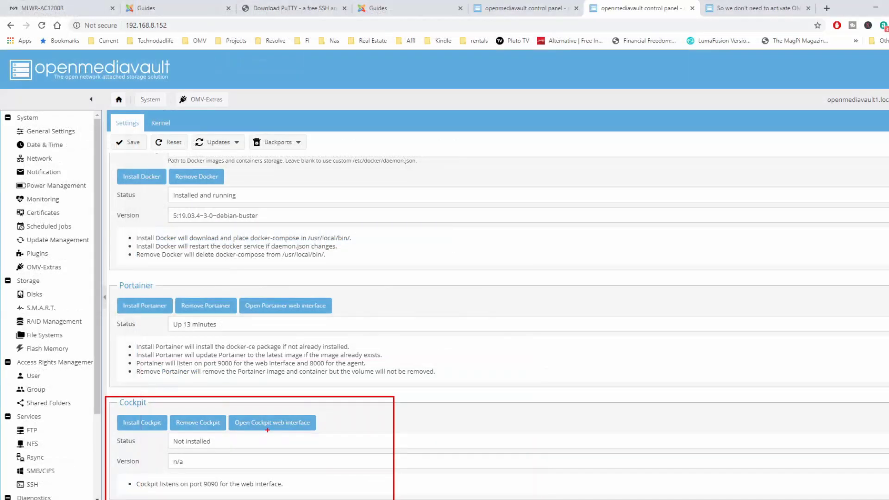
left_click_drag(251, 441, 310, 441)
key("Escape")
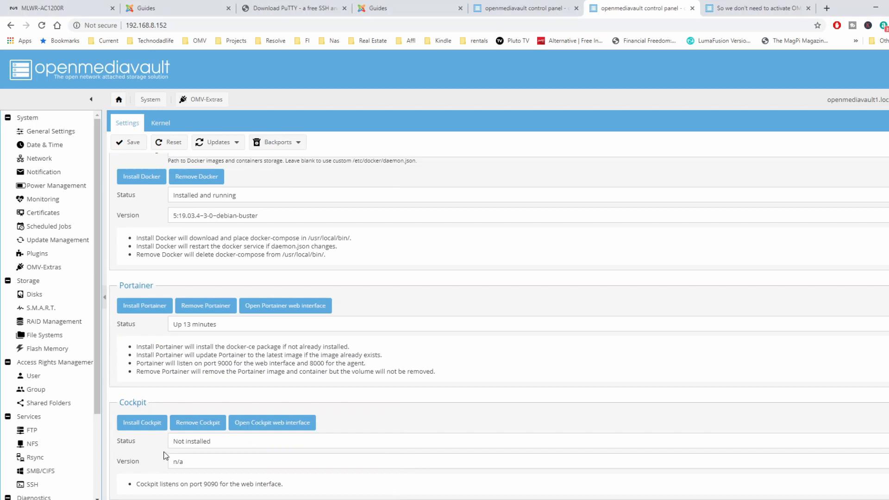
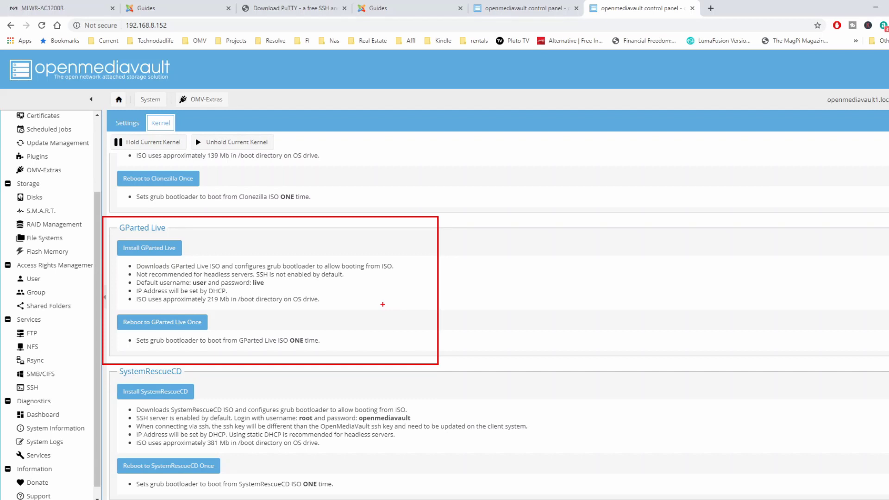
left_click_drag(221, 322, 236, 322)
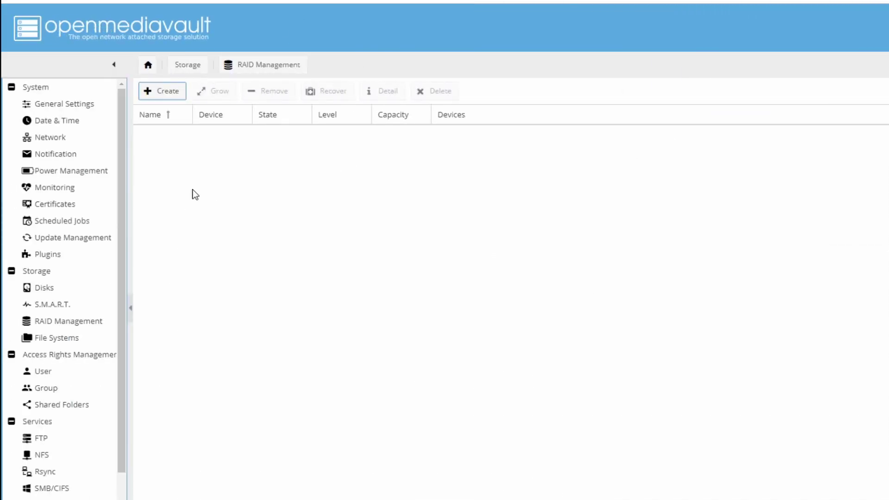
Install all available package updates in Update Management and reload the control panel page.
left_click(72, 242)
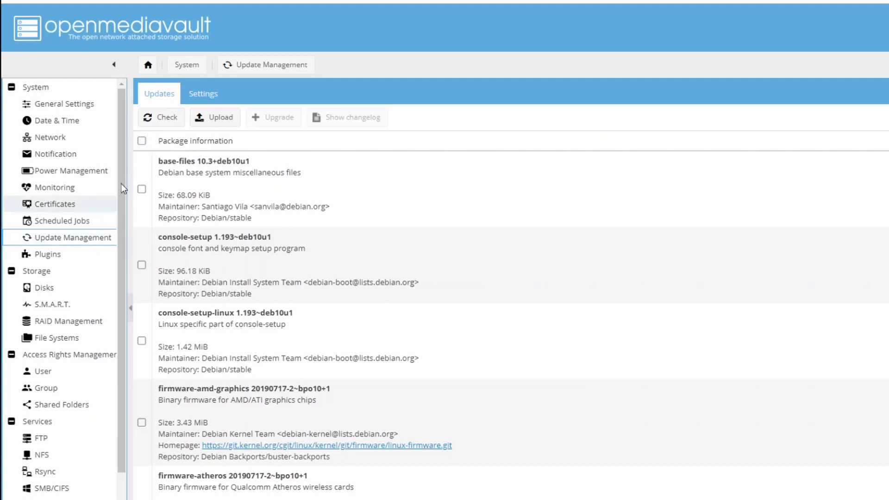
left_click(141, 140)
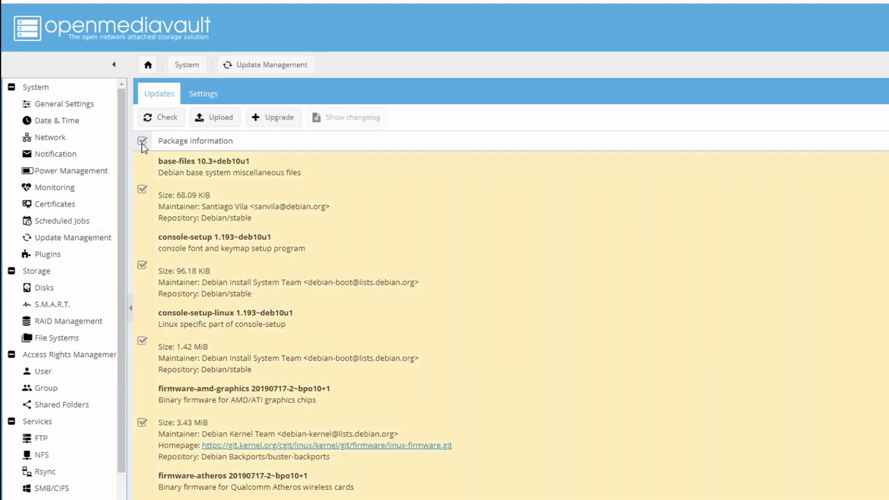
left_click(280, 118)
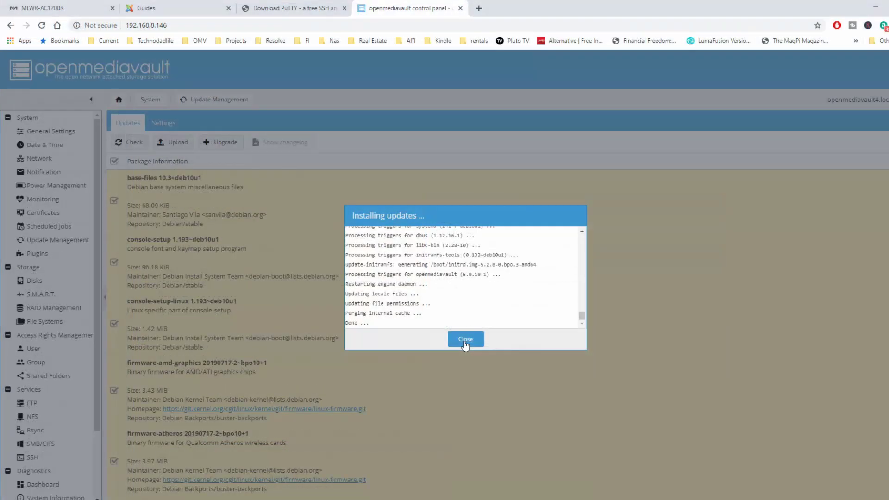
left_click(465, 344)
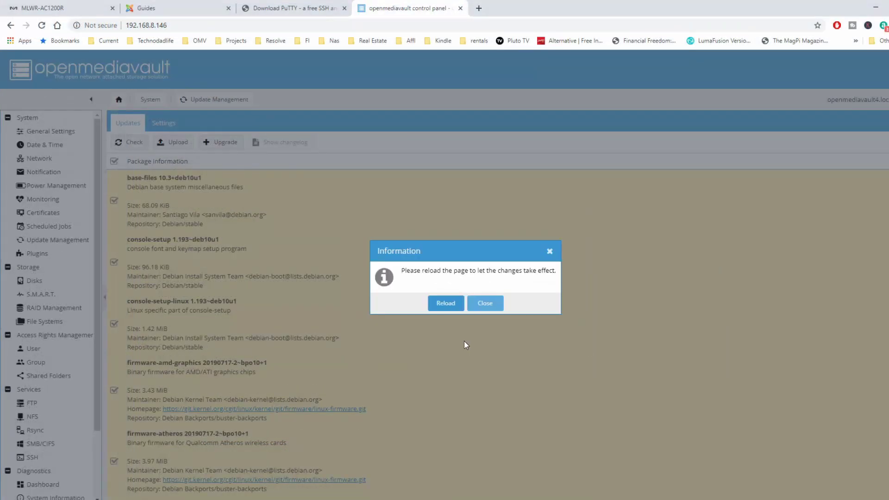
left_click(448, 305)
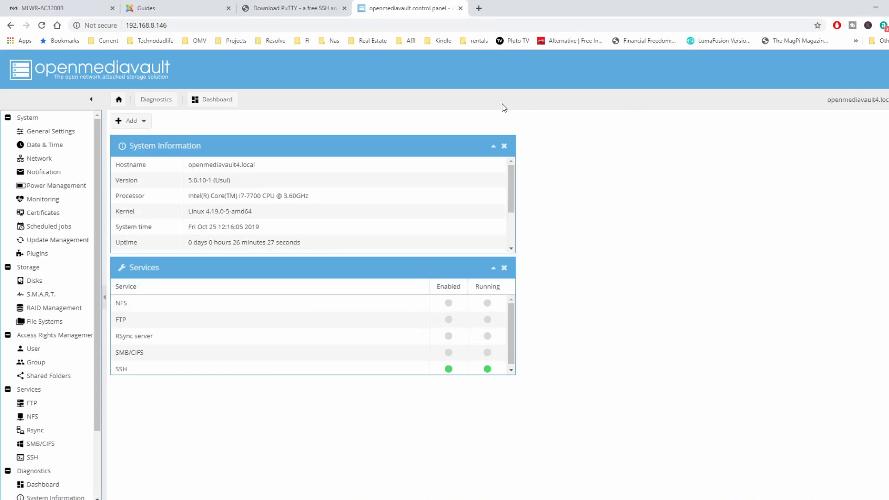
Read the OMV-Extras guide's description and installation methods, then check the PuTTY download page.
left_click(186, 10)
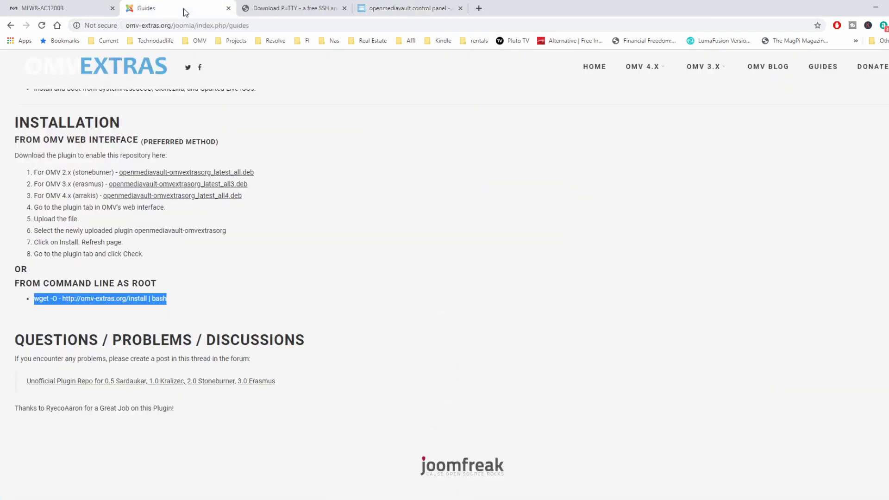
scroll(268, 171, "up", 4)
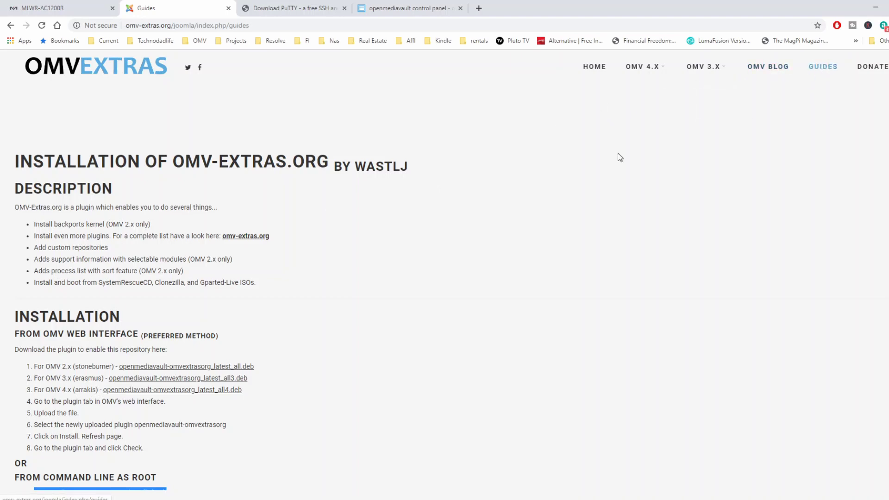
scroll(523, 256, "down", 5)
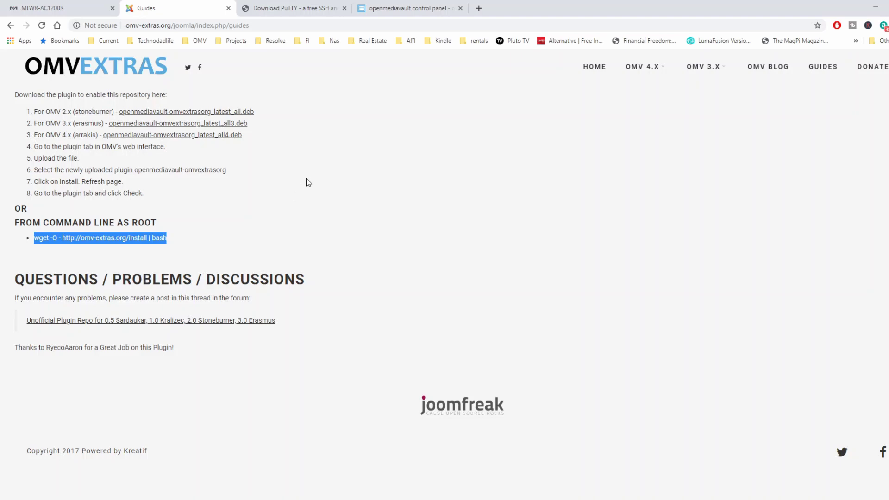
left_click(288, 7)
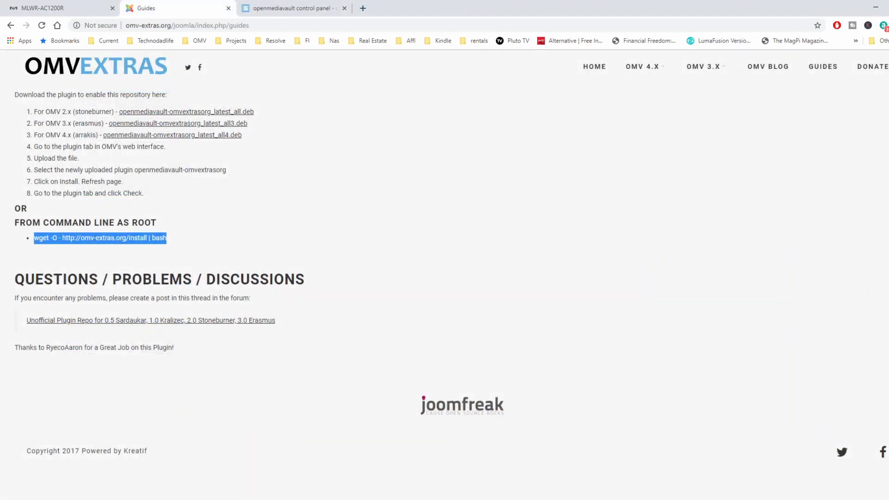
Switch to PuTTY, open an SSH session to the server at 192.168.8.146 on port 22, and accept its host key.
left_click(470, 495)
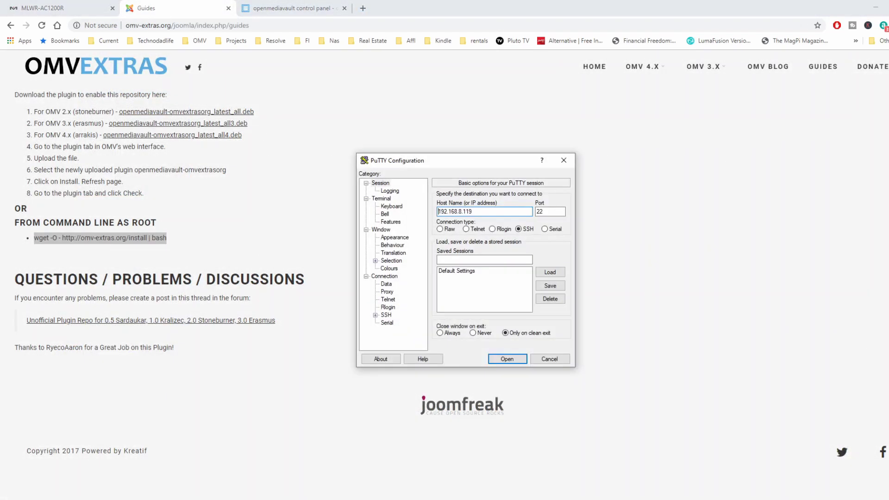
left_click(318, 13)
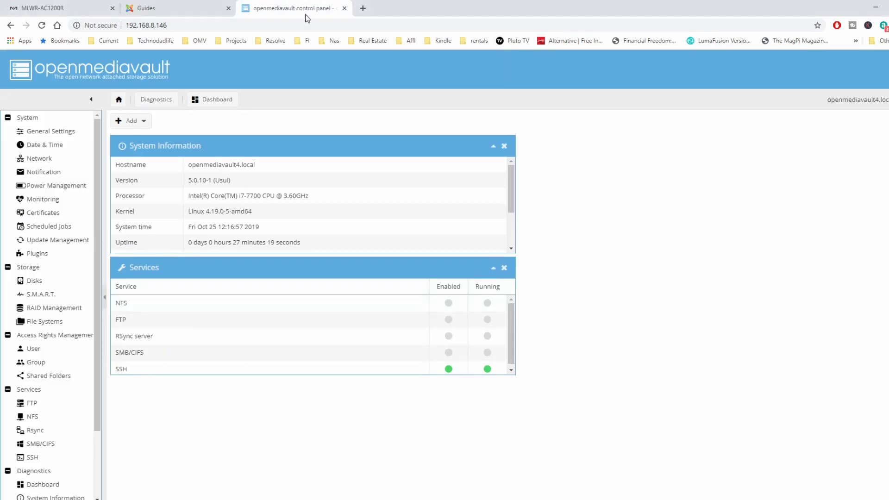
key("alt+Tab")
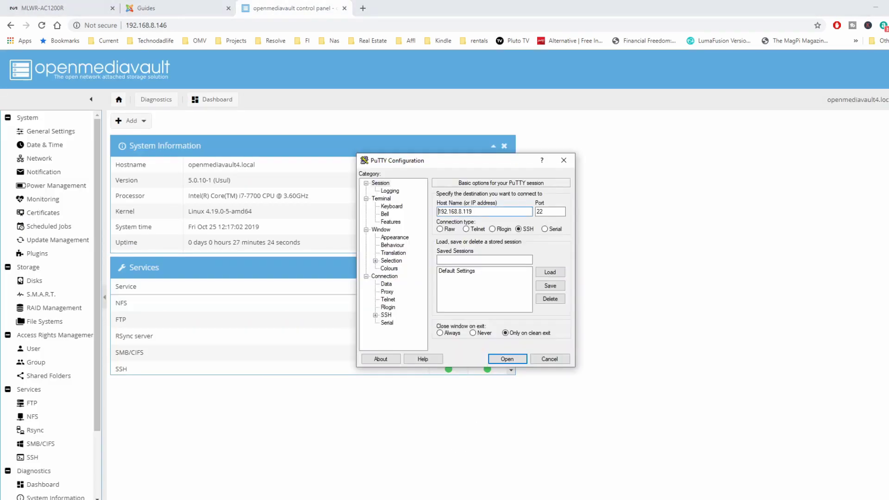
left_click(173, 27)
left_click(504, 360)
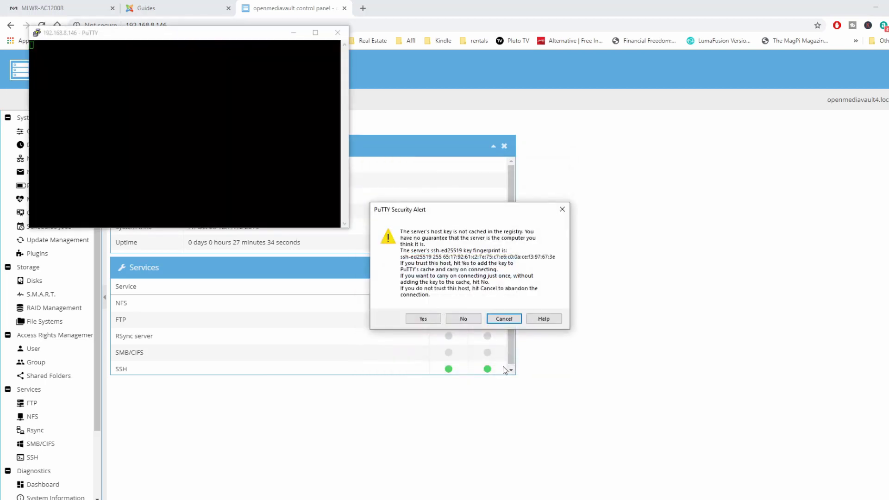
left_click(423, 319)
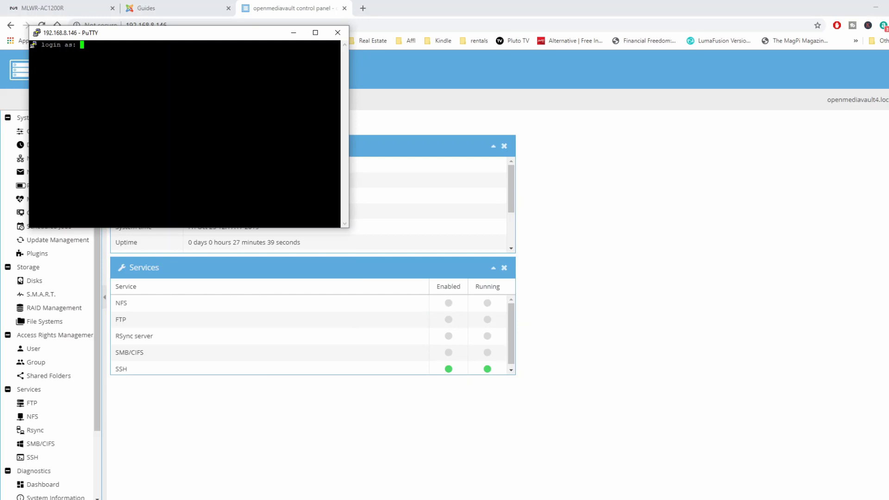
Log in to the SSH session as root, entering the root account password.
type("root")
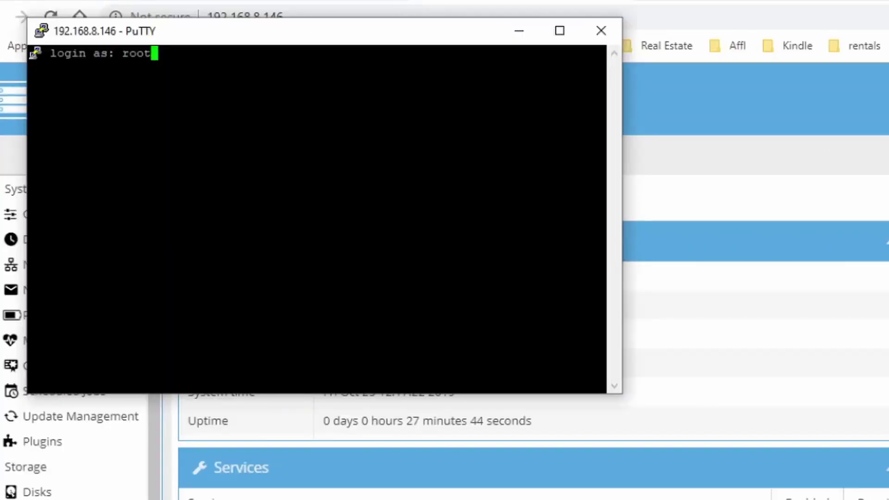
key("Return")
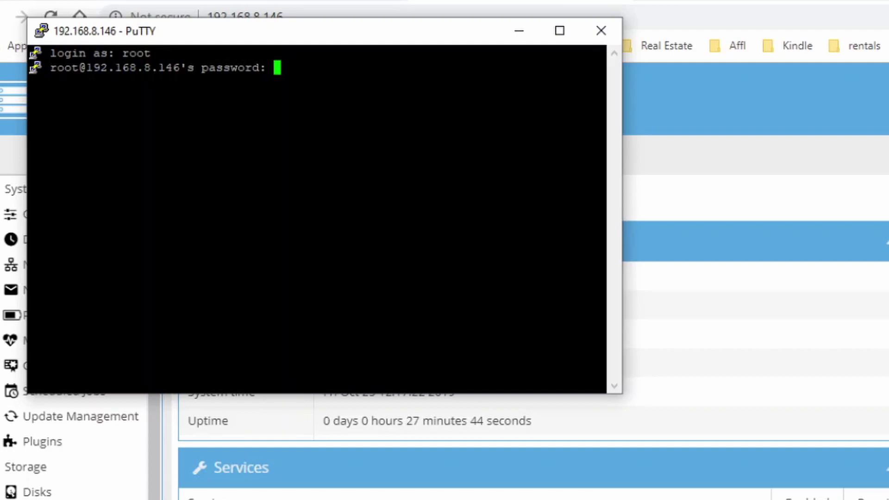
key("Return")
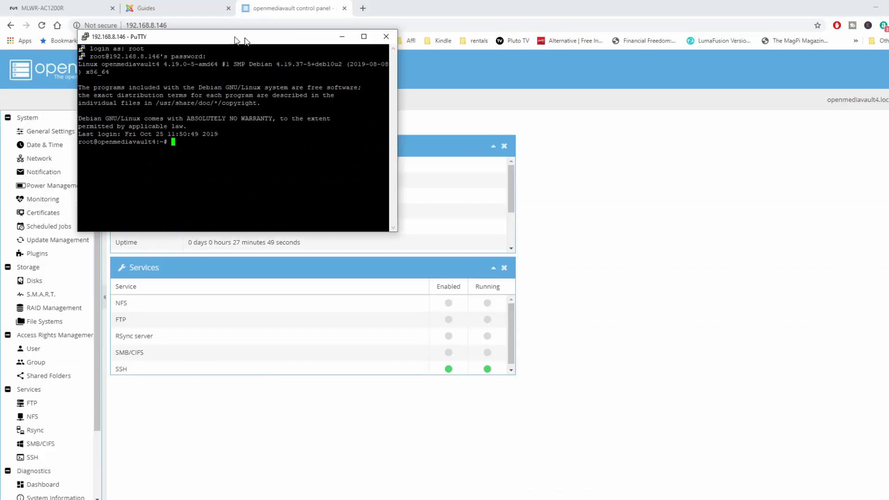
left_click_drag(235, 37, 526, 36)
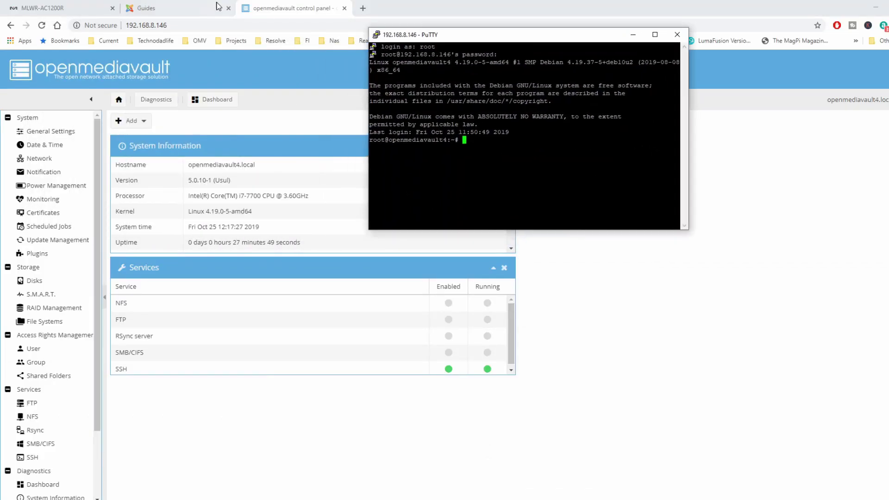
left_click(179, 8)
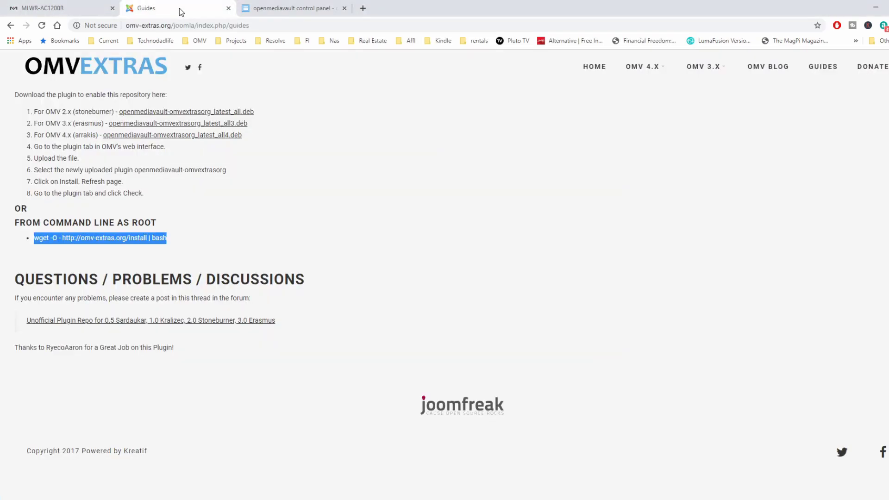
right_click(121, 239)
left_click(133, 249)
key("alt+Tab")
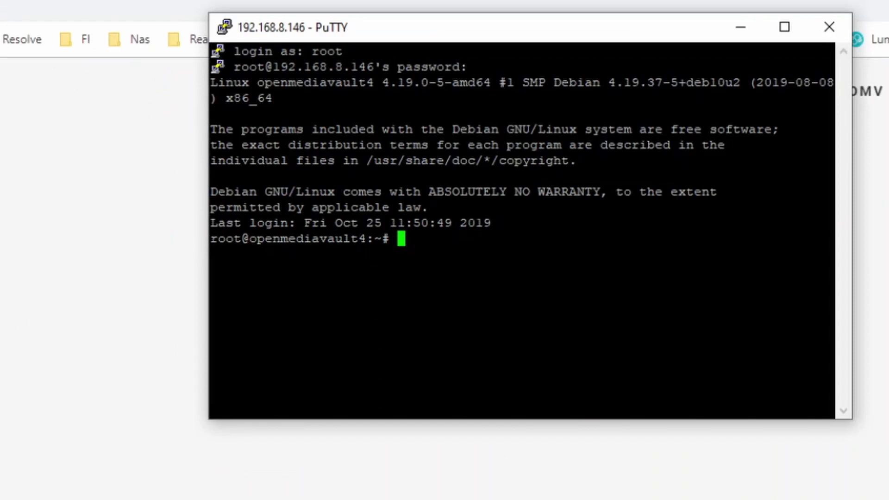
key("shift+Insert")
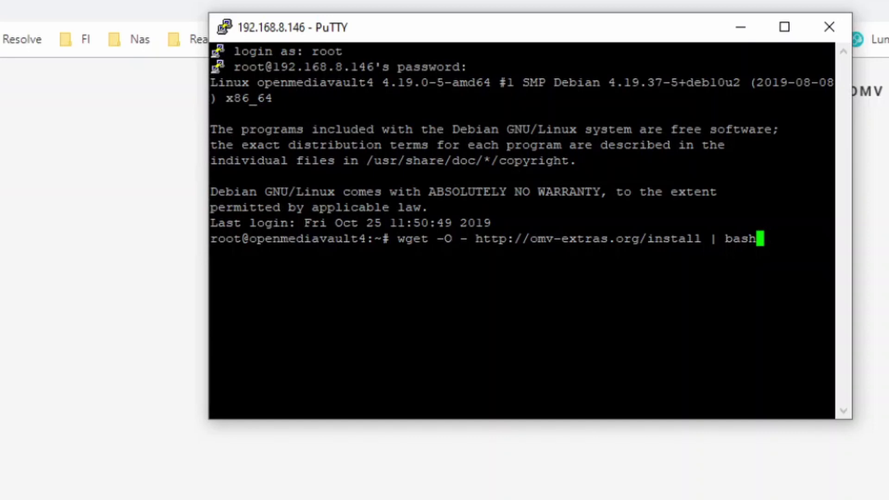
Run the pasted OMV-Extras install command and close the PuTTY session once the installation finishes.
key("Return")
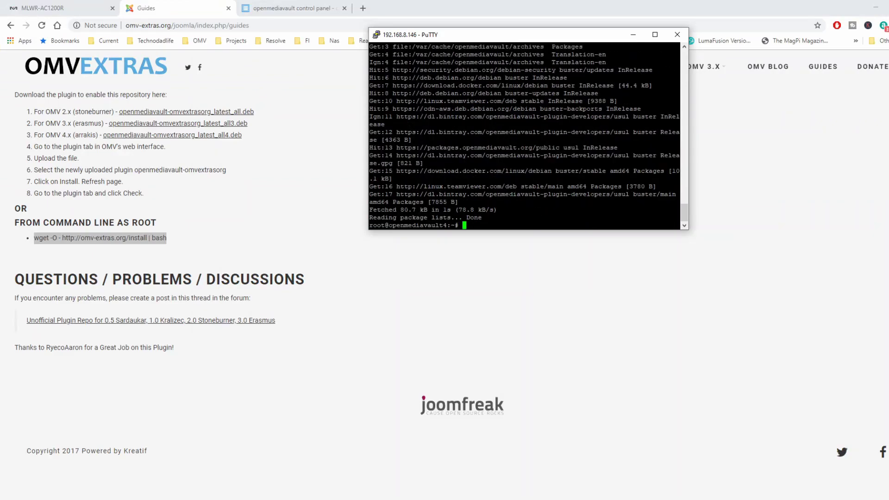
left_click(677, 35)
left_click(481, 291)
Close the OMV-Extras guide, then reload the openmediavault control panel in the browser to open the OMV-Extras settings.
left_click(228, 8)
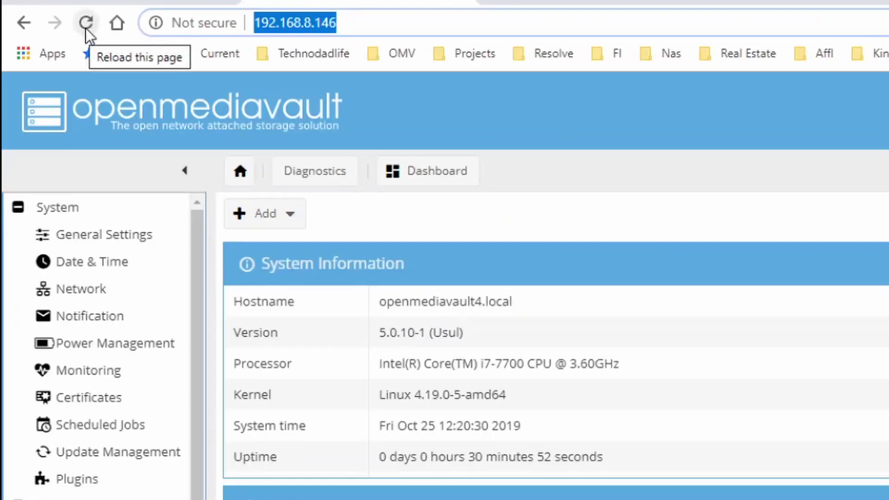
left_click(85, 25)
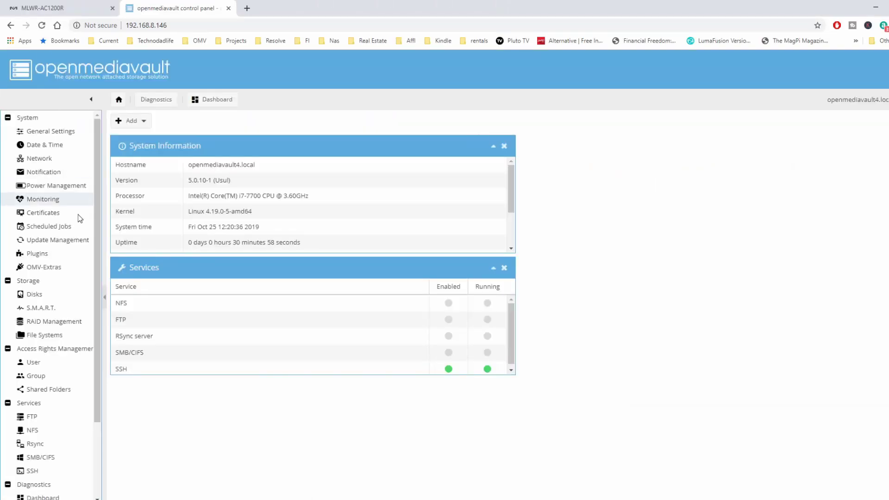
left_click(57, 268)
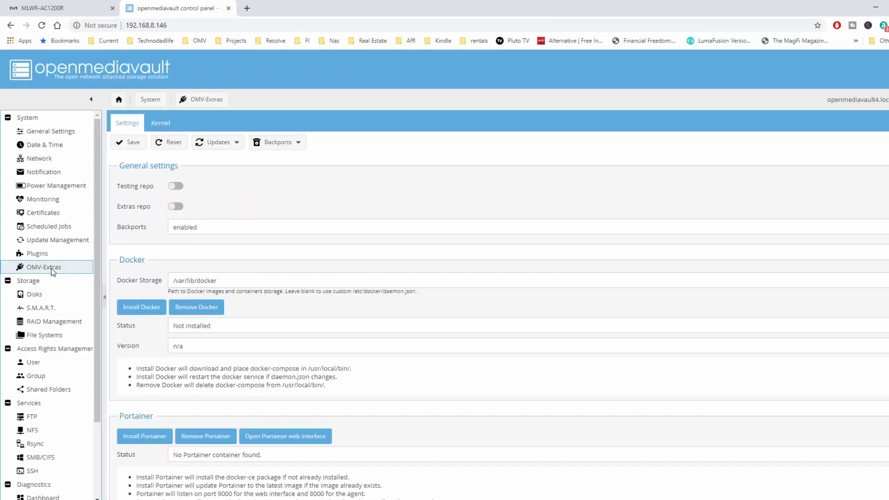
Review the list of available plugins and the Docker, Portainer and Cockpit sections of the OMV-Extras settings.
left_click(53, 257)
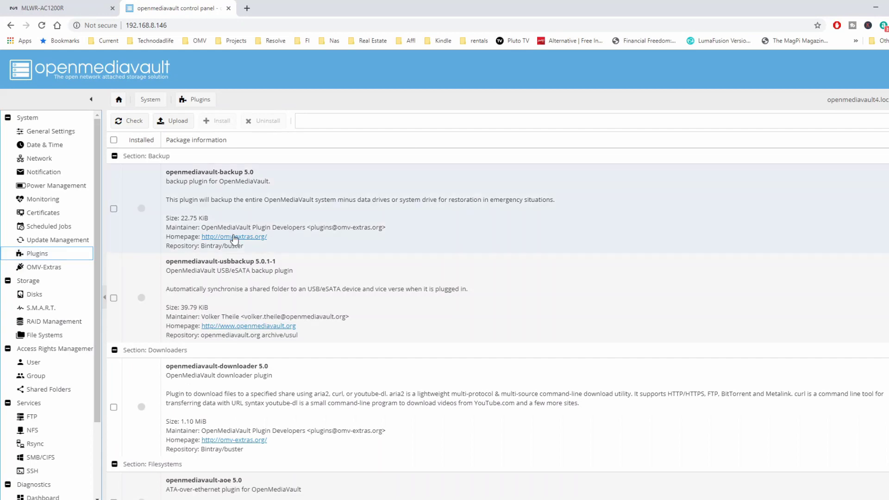
scroll(254, 412, "down", 7)
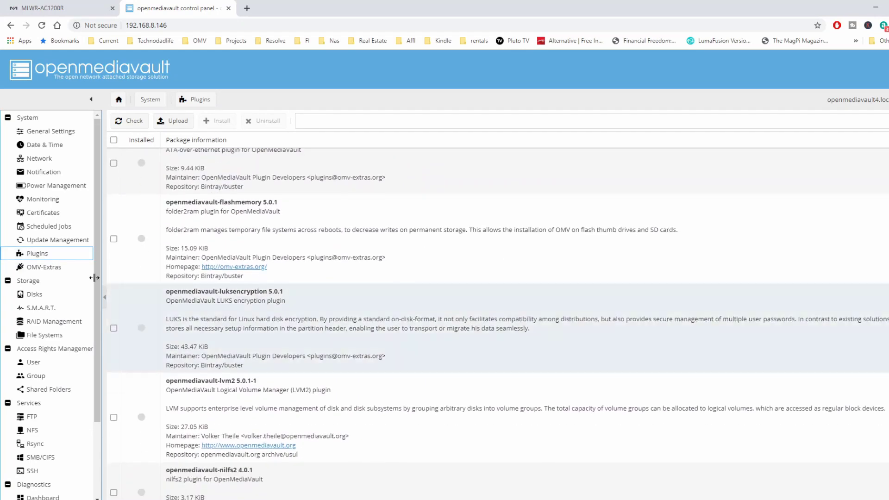
left_click(62, 268)
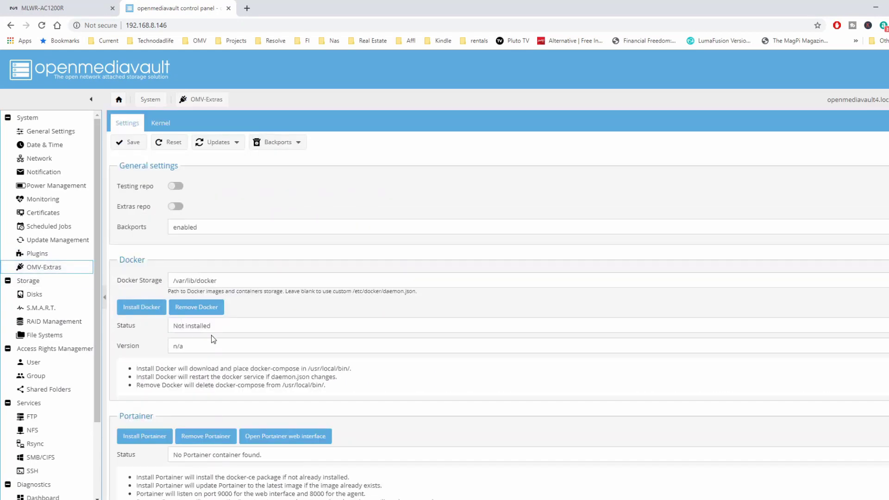
scroll(248, 341, "down", 3)
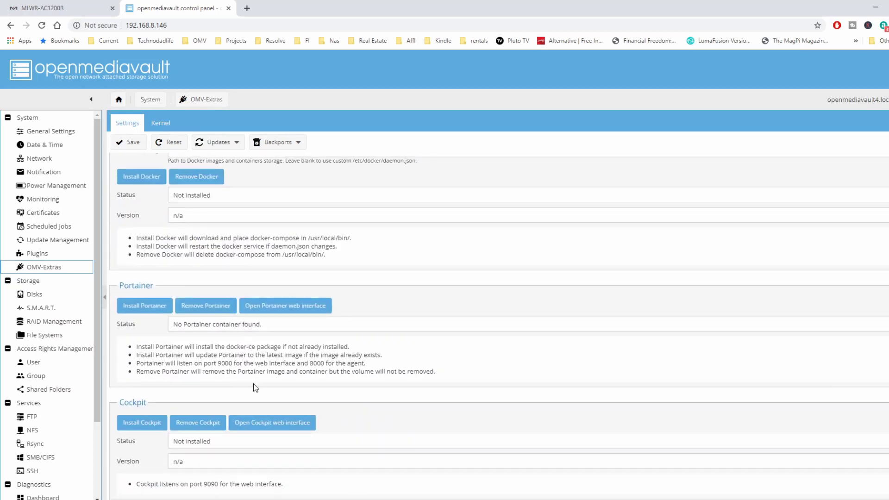